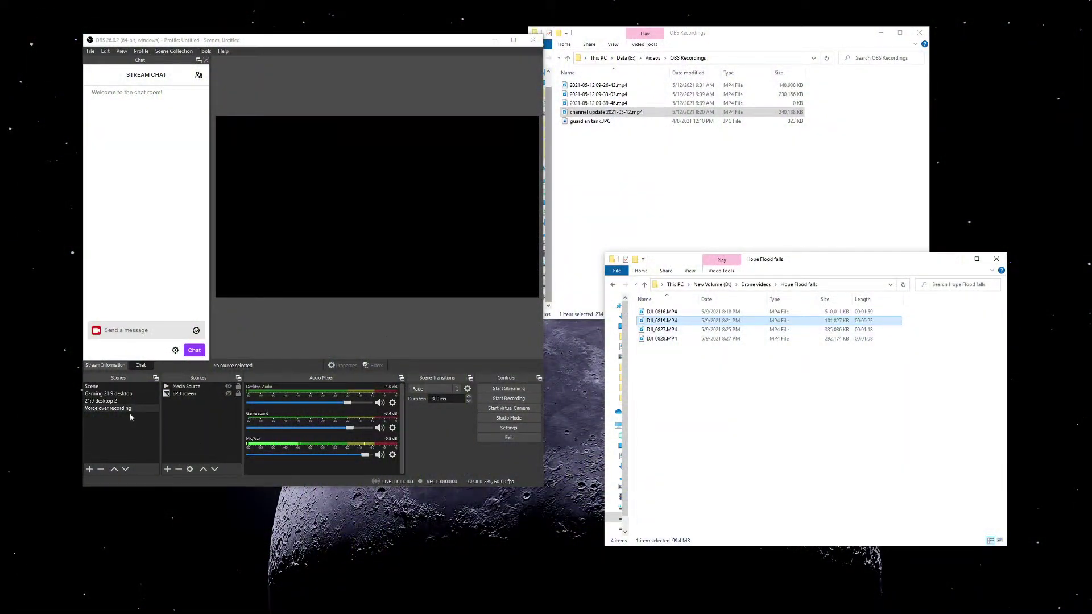
Step: Switch to the Voice over recording scene and make the BRB screen source visible
{"action": "left_click", "coordinate": [109, 409]}
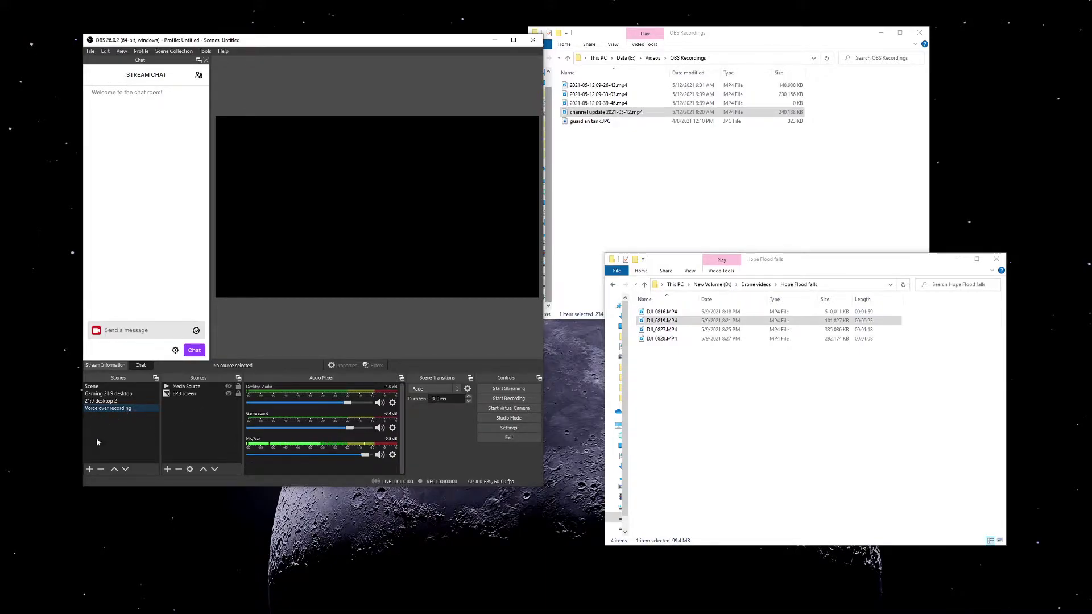
{"action": "left_click", "coordinate": [89, 468]}
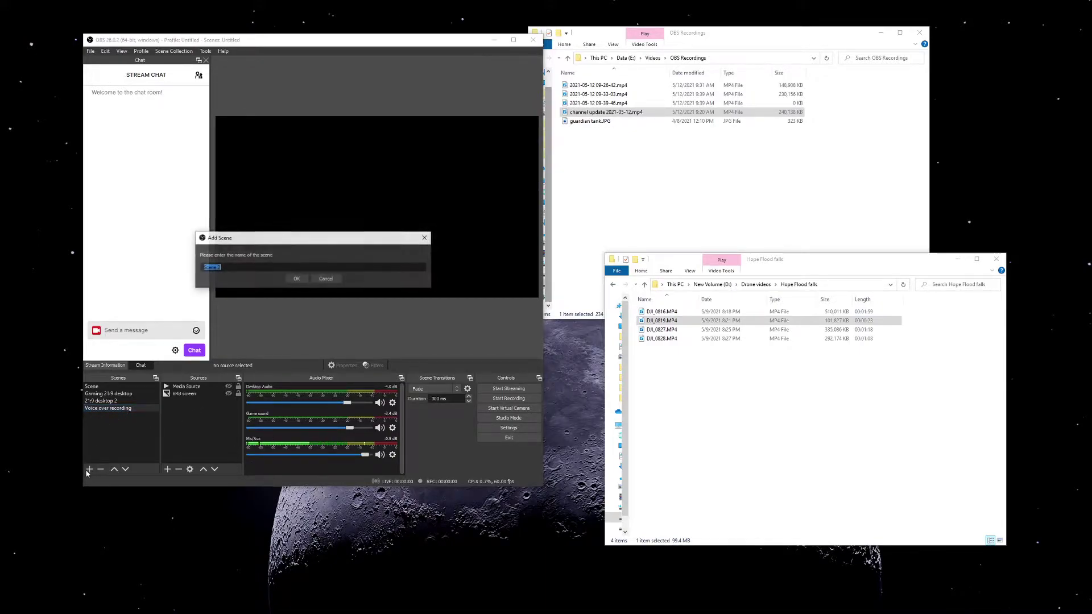
{"action": "left_click", "coordinate": [326, 279]}
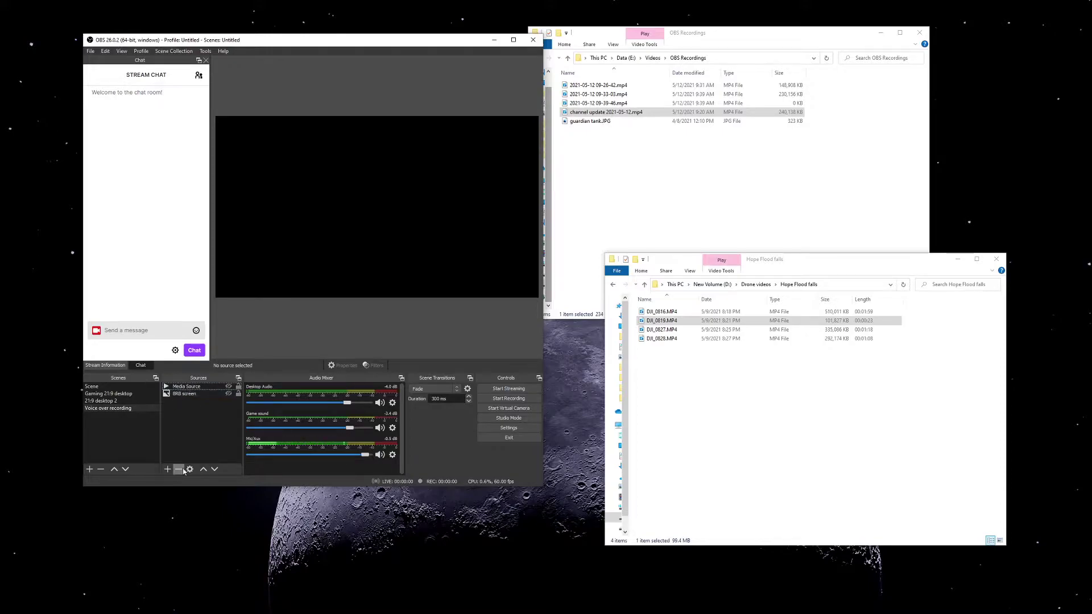
{"action": "left_click", "coordinate": [195, 395]}
{"action": "left_click", "coordinate": [228, 394]}
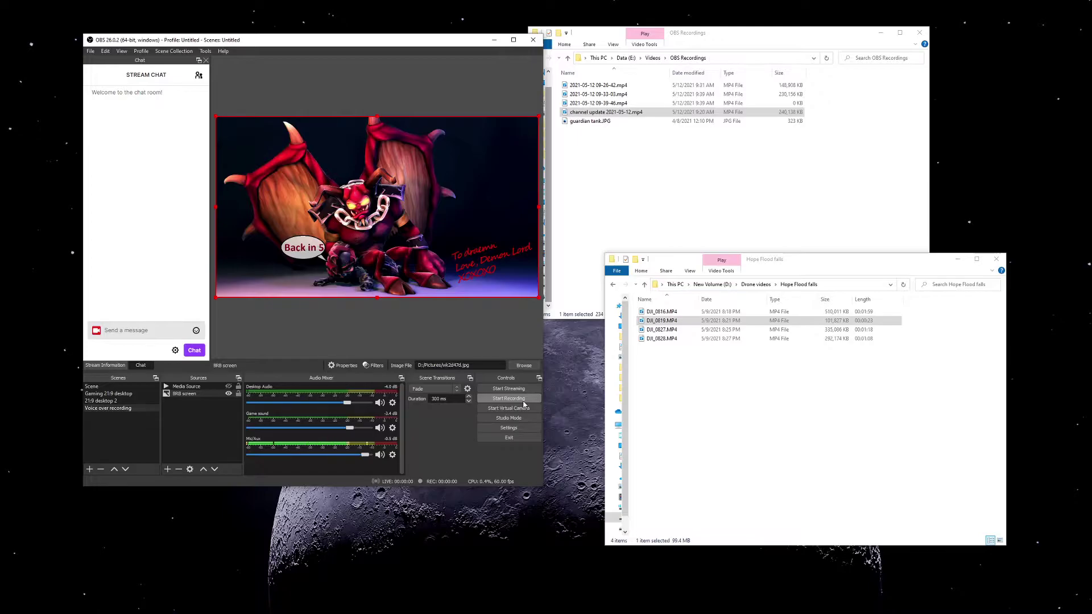
Step: Preview the waterfall Media Source by showing and hiding it twice, then bring up the add-source list
{"action": "left_click", "coordinate": [219, 387]}
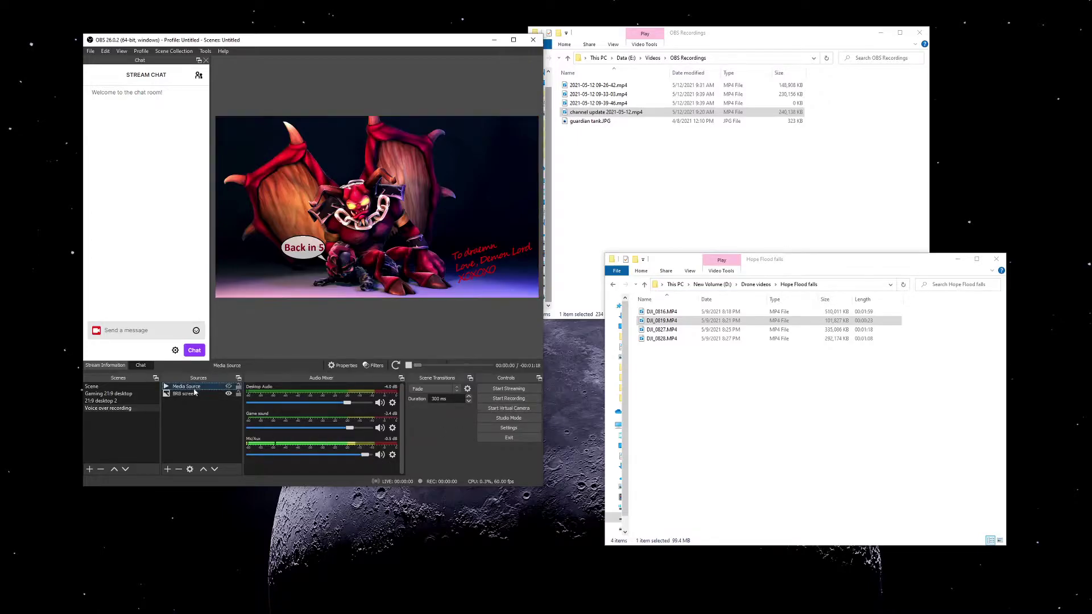
{"action": "left_click", "coordinate": [228, 386]}
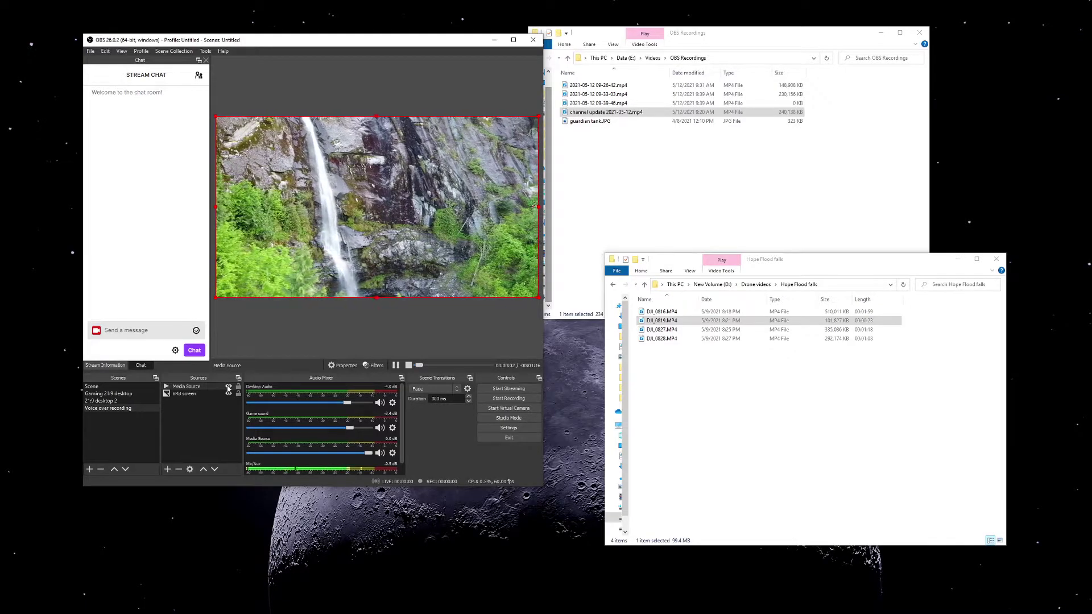
{"action": "left_click", "coordinate": [228, 387]}
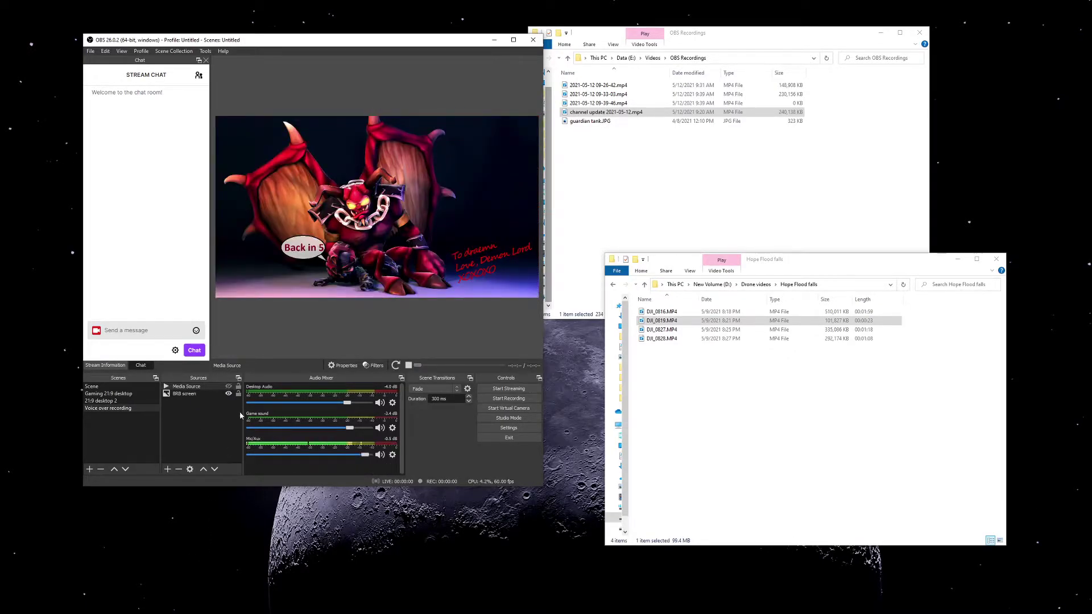
{"action": "left_click", "coordinate": [228, 388]}
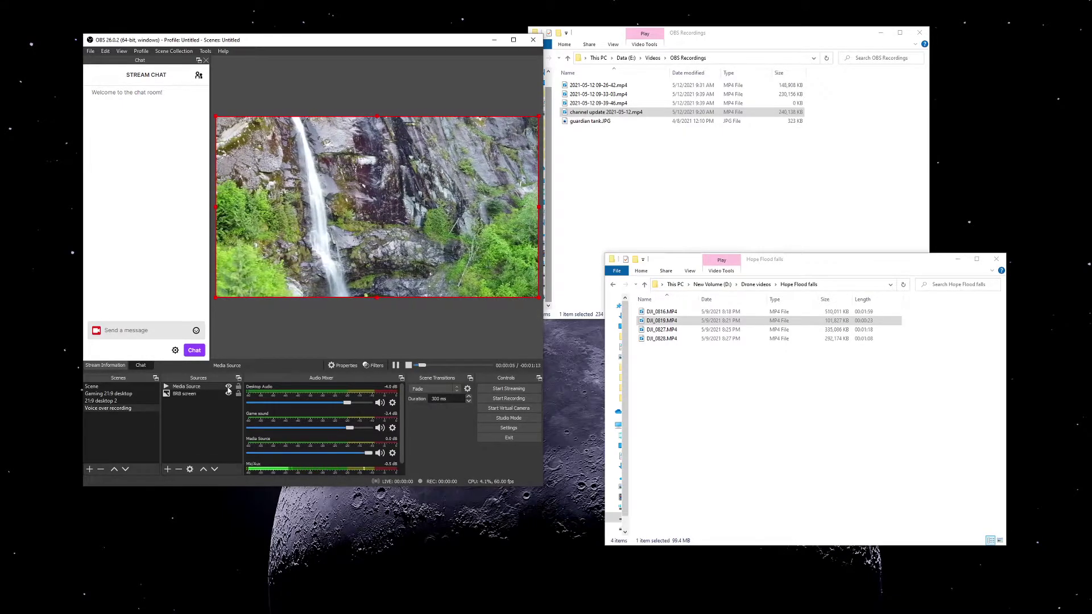
{"action": "left_click", "coordinate": [228, 388]}
{"action": "left_click", "coordinate": [167, 469]}
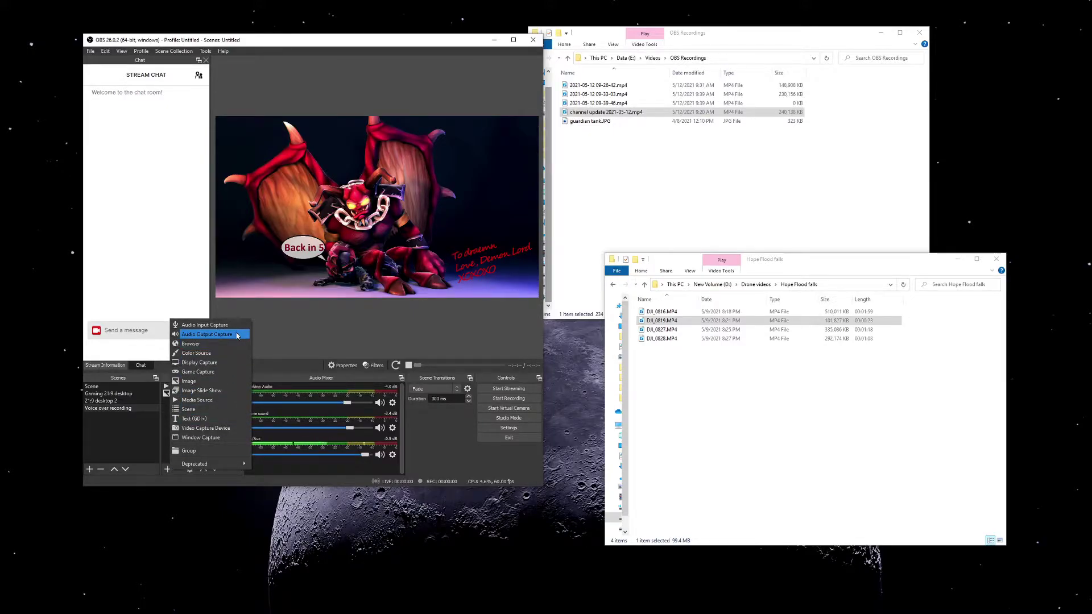
Step: Add 'Media Source 2' playing DJI_0816.MP4 from the Hope Flood falls folder
{"action": "left_click", "coordinate": [212, 402]}
{"action": "left_click", "coordinate": [338, 324]}
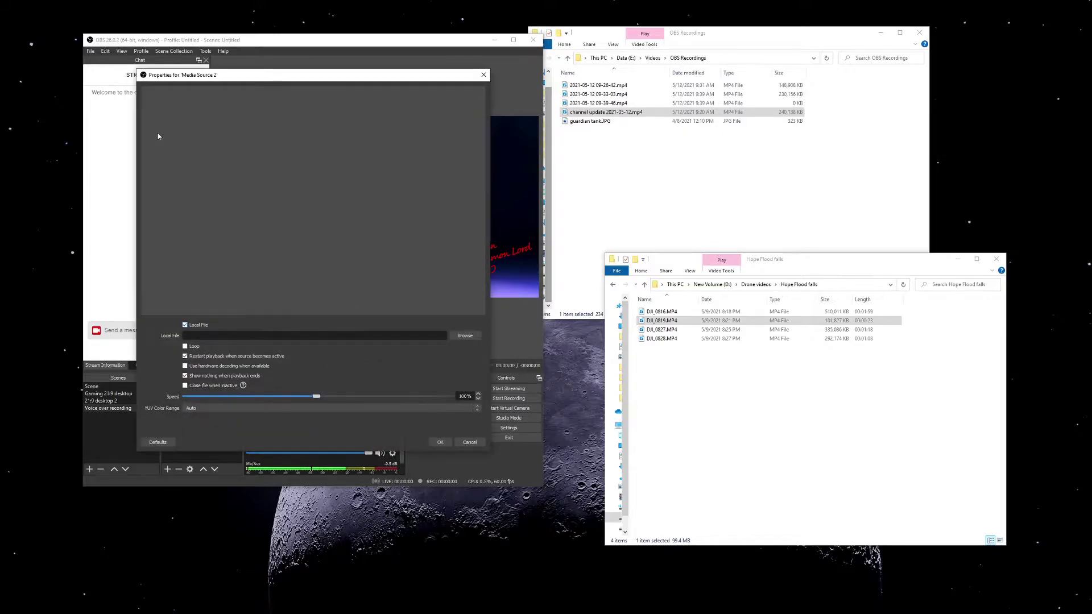
{"action": "left_click", "coordinate": [463, 336]}
{"action": "double_click", "coordinate": [240, 160]}
{"action": "mouse_move", "coordinate": [191, 388]}
{"action": "left_click", "coordinate": [437, 446]}
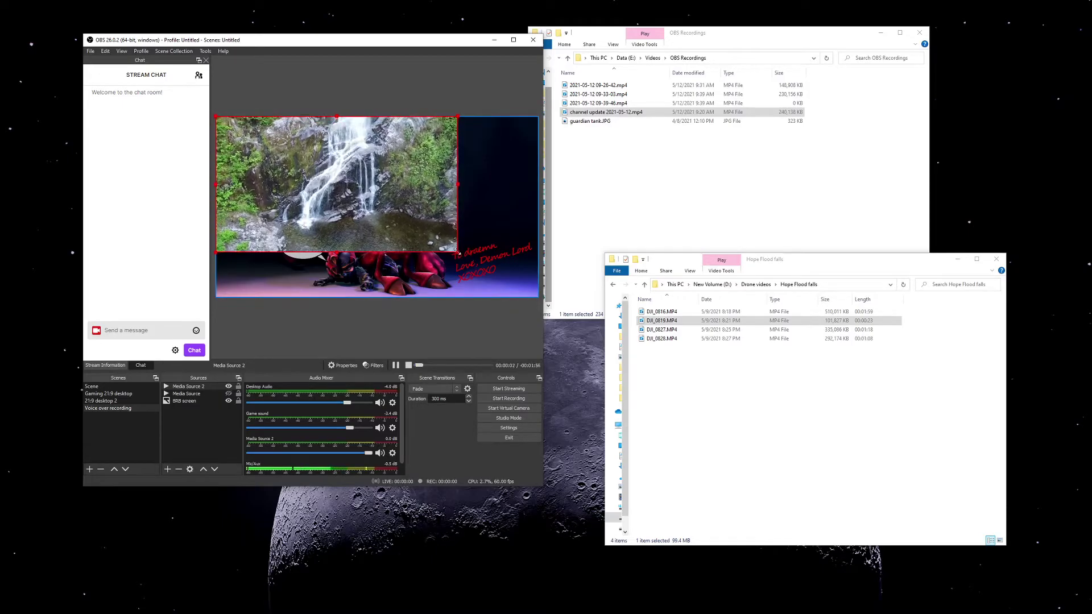
Step: Enlarge the Media Source 2 waterfall video via its corner handle, then select the BRB screen source
{"action": "left_click_drag", "start_coordinate": [457, 251], "coordinate": [539, 297]}
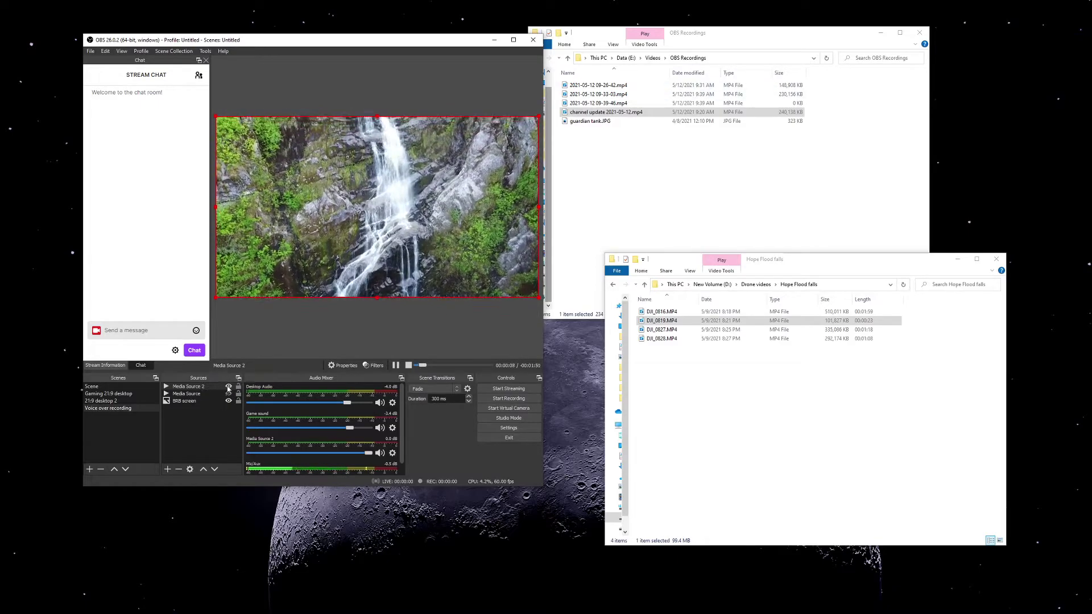
{"action": "left_click", "coordinate": [201, 400]}
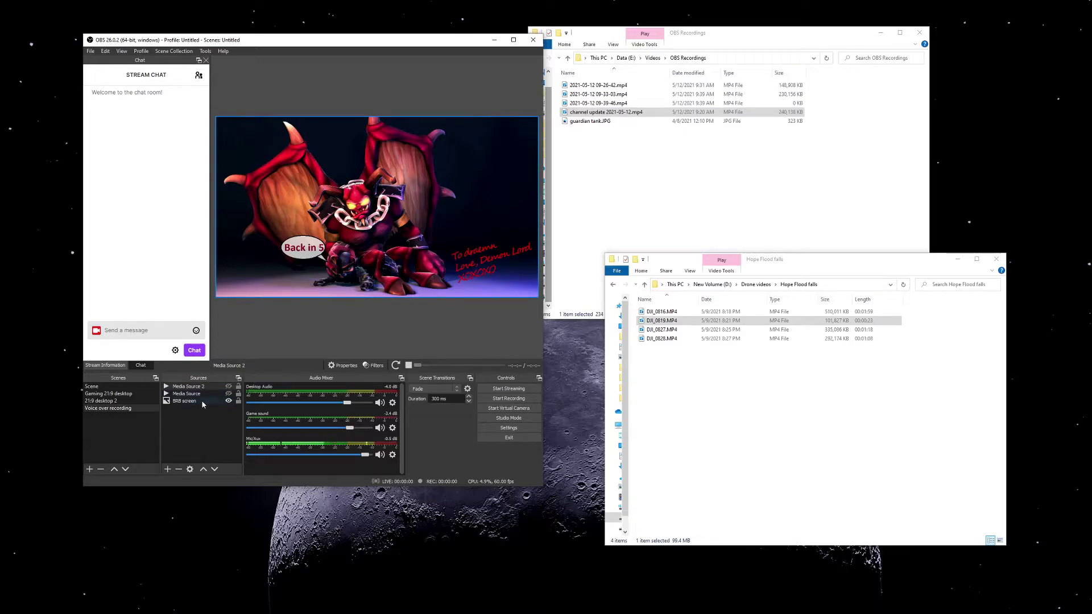
{"action": "left_click", "coordinate": [233, 405]}
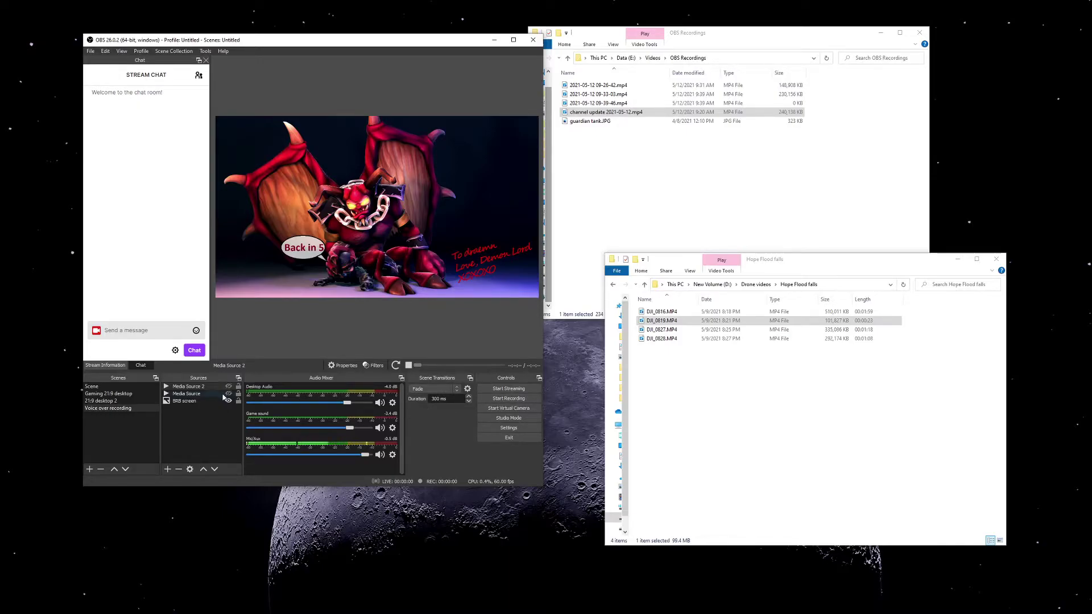
Step: Toggle the BRB screen source off and back on, then scroll down the Sources list
{"action": "left_click", "coordinate": [183, 403]}
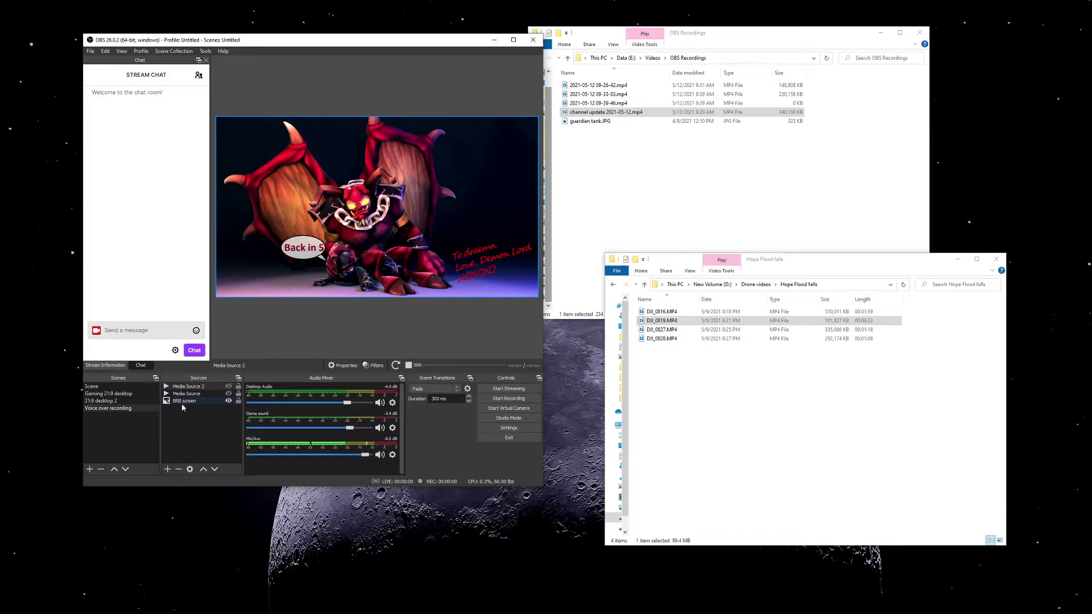
{"action": "left_click", "coordinate": [228, 400]}
{"action": "left_click", "coordinate": [228, 400]}
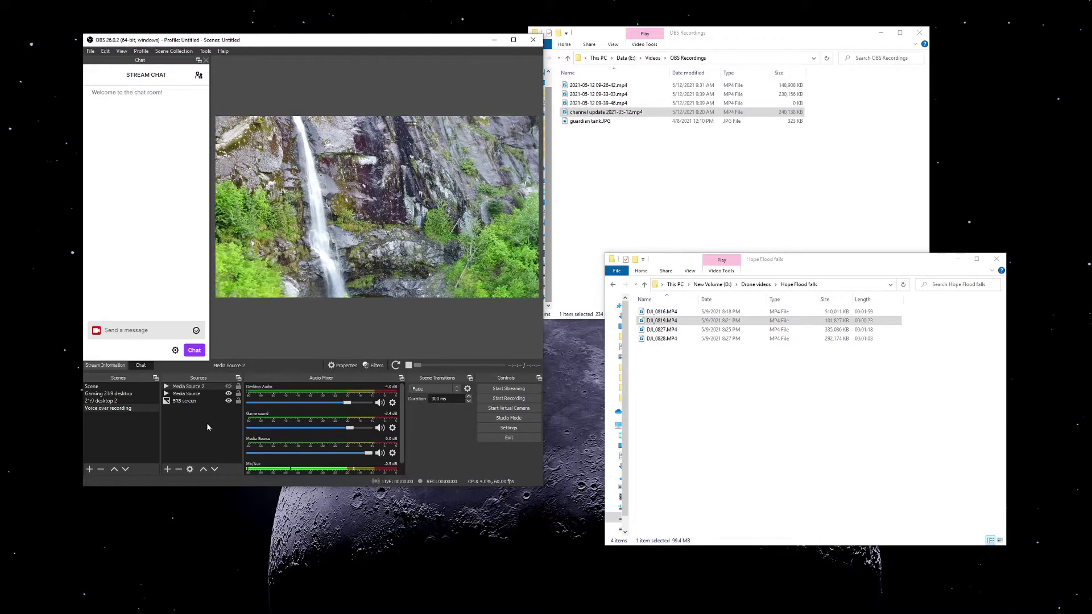
{"action": "scroll", "coordinate": [258, 465], "scroll_direction": "down", "scroll_amount": 1}
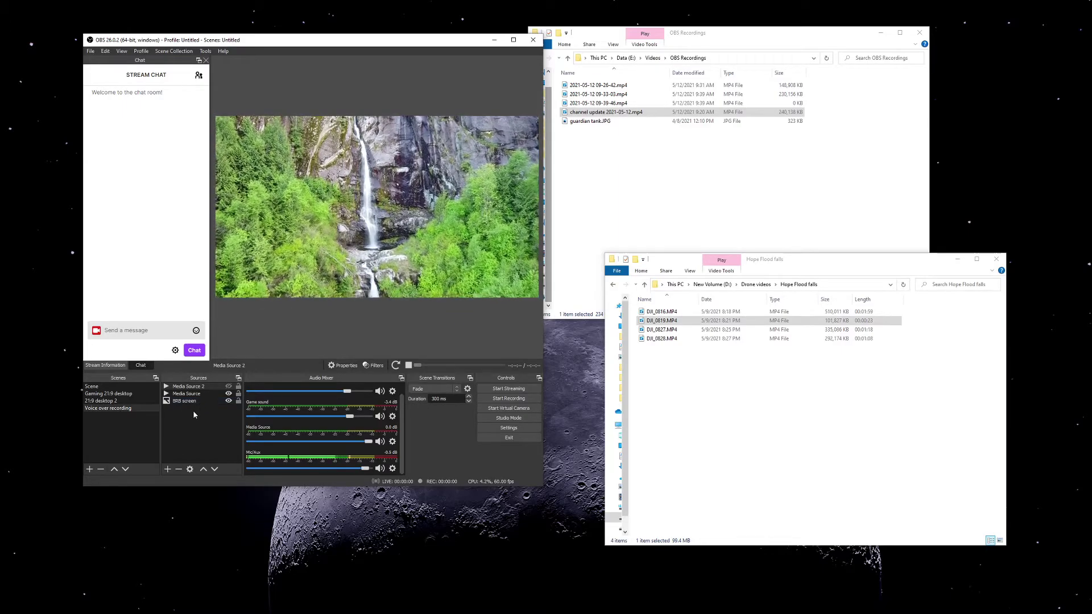
{"action": "left_click", "coordinate": [229, 394]}
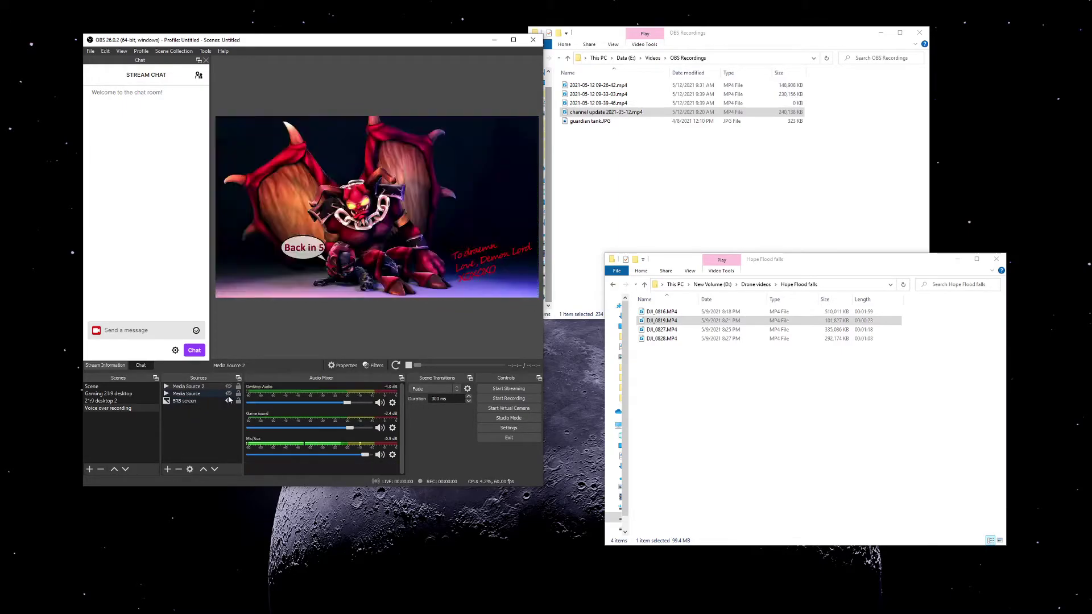
{"action": "left_click", "coordinate": [229, 394]}
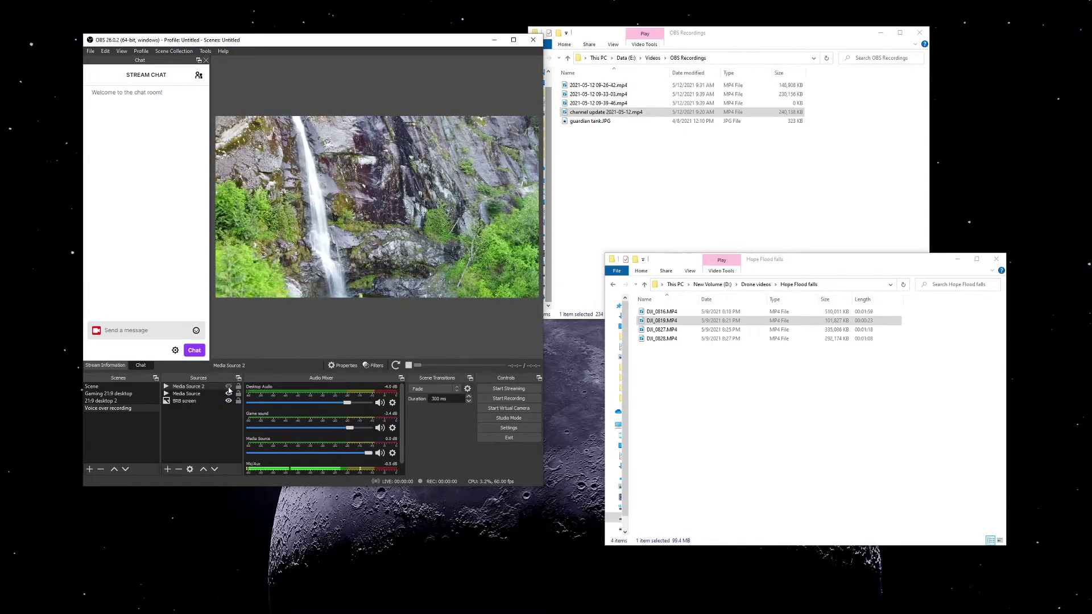
{"action": "left_click", "coordinate": [228, 387]}
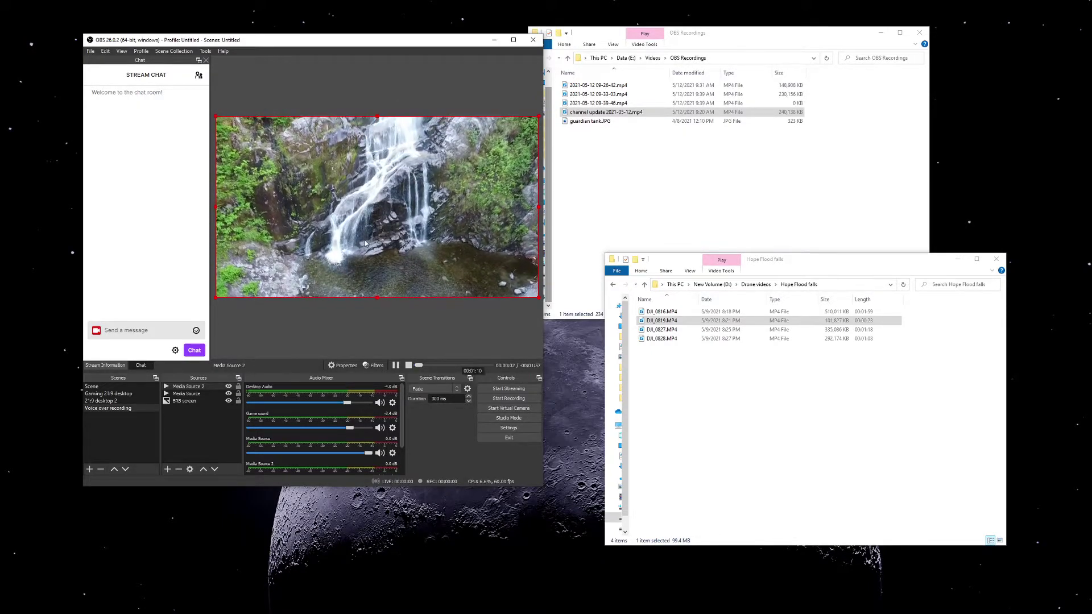
{"action": "left_click", "coordinate": [228, 386]}
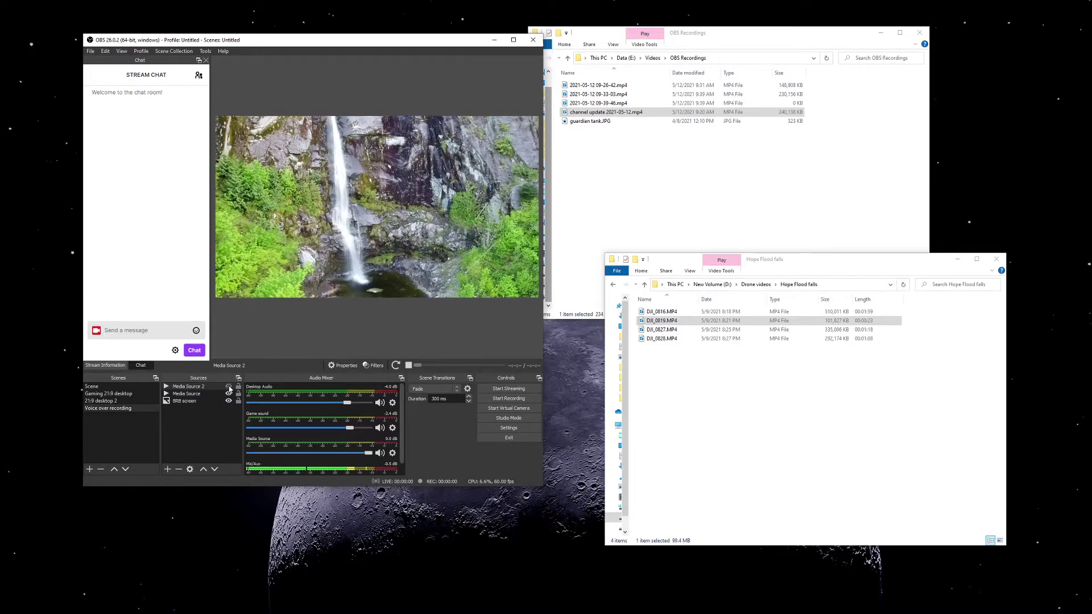
{"action": "left_click", "coordinate": [228, 386]}
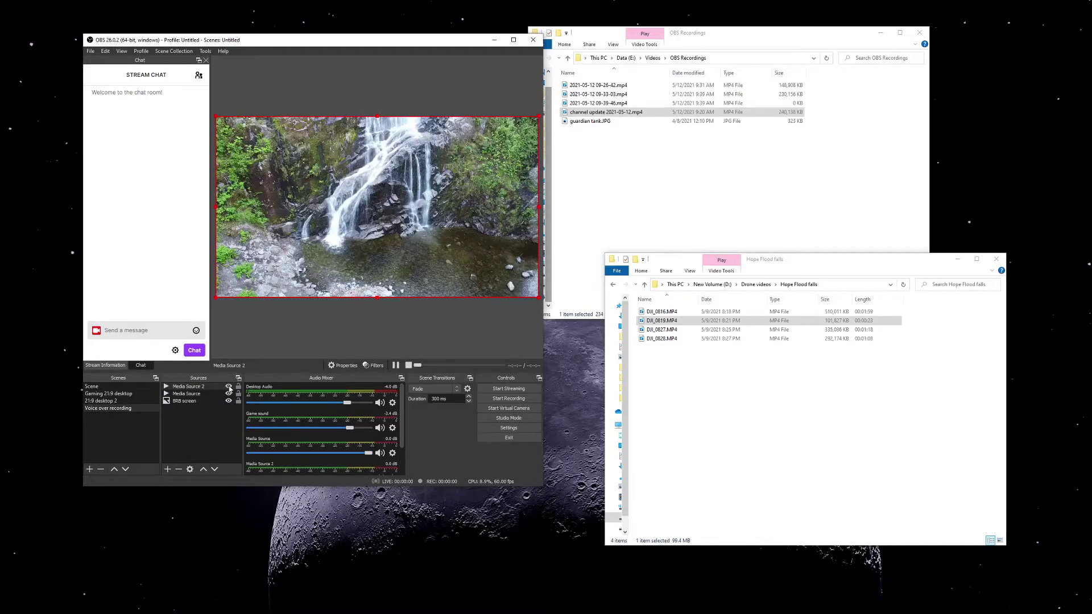
{"action": "left_click", "coordinate": [229, 386]}
{"action": "left_click", "coordinate": [228, 386]}
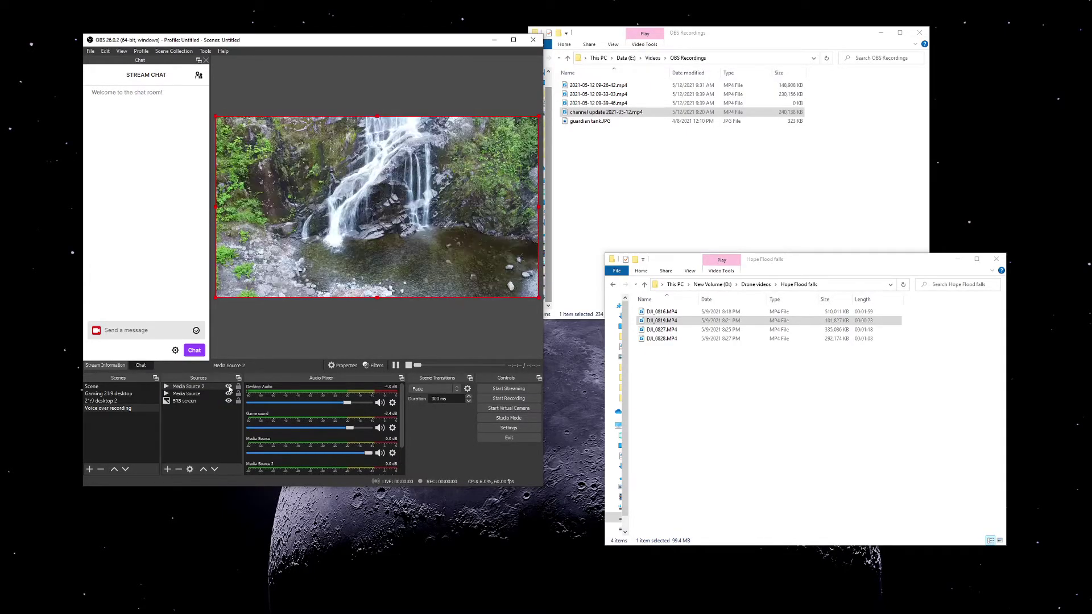
{"action": "left_click", "coordinate": [228, 387]}
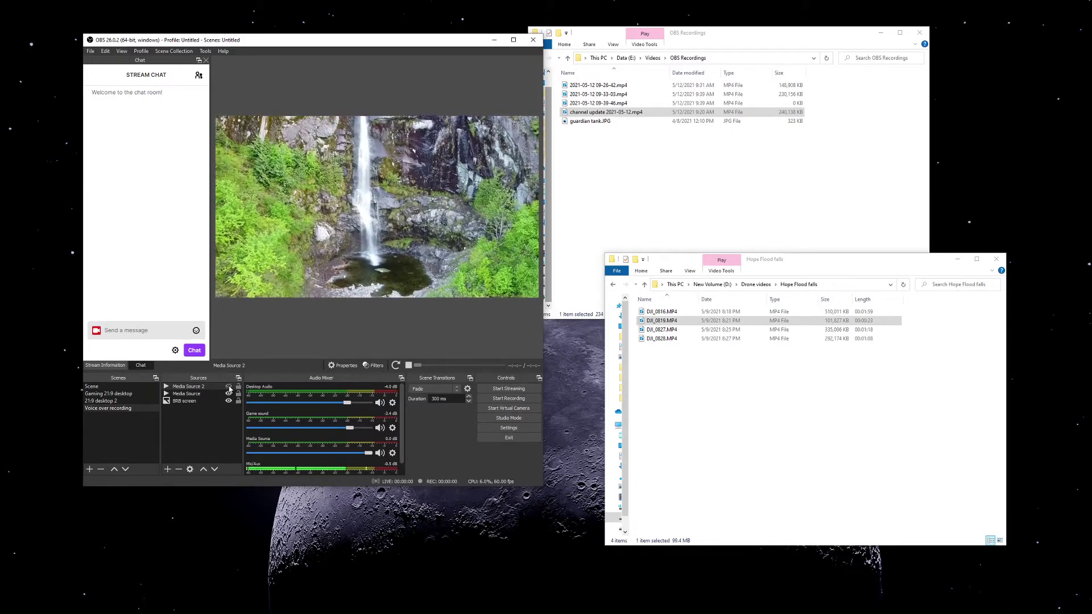
{"action": "left_click", "coordinate": [228, 387]}
{"action": "left_click", "coordinate": [229, 387]}
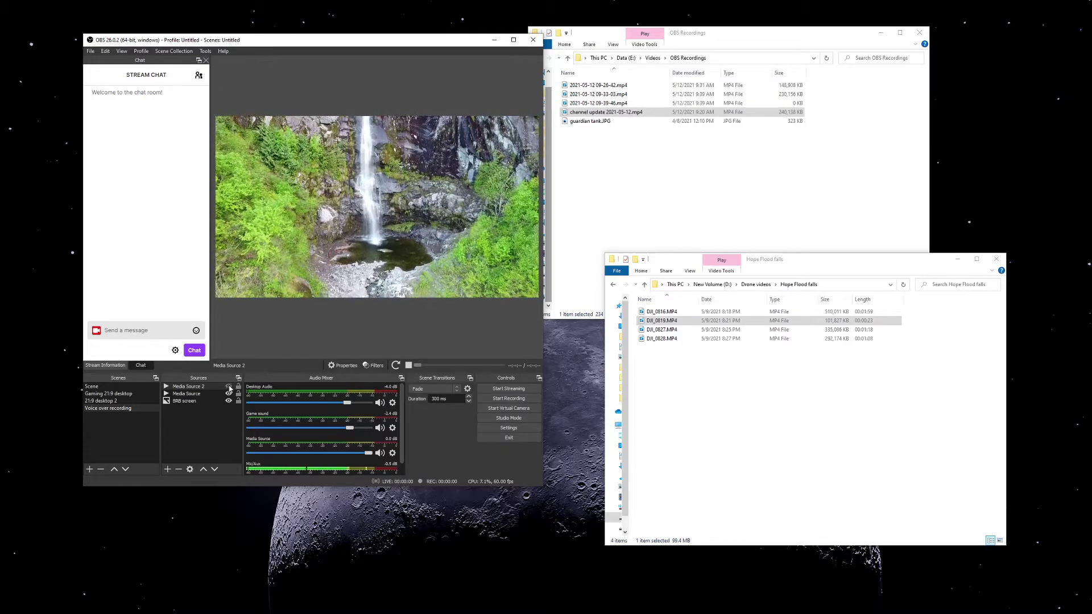
{"action": "left_click", "coordinate": [229, 387]}
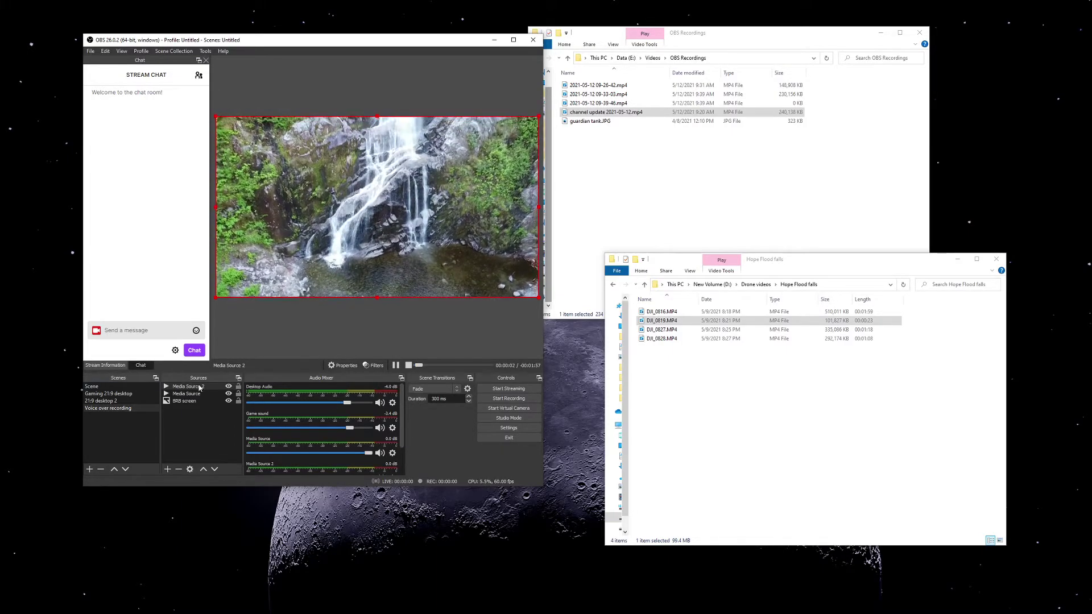
{"action": "left_click_drag", "start_coordinate": [188, 386], "coordinate": [188, 399]}
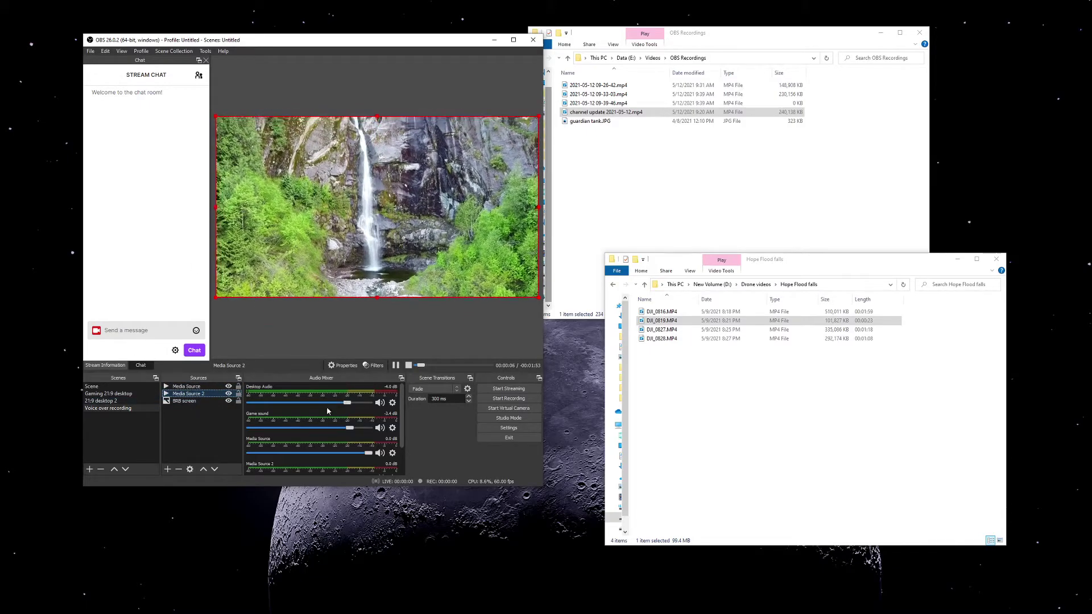
{"action": "left_click_drag", "start_coordinate": [227, 395], "coordinate": [216, 385]}
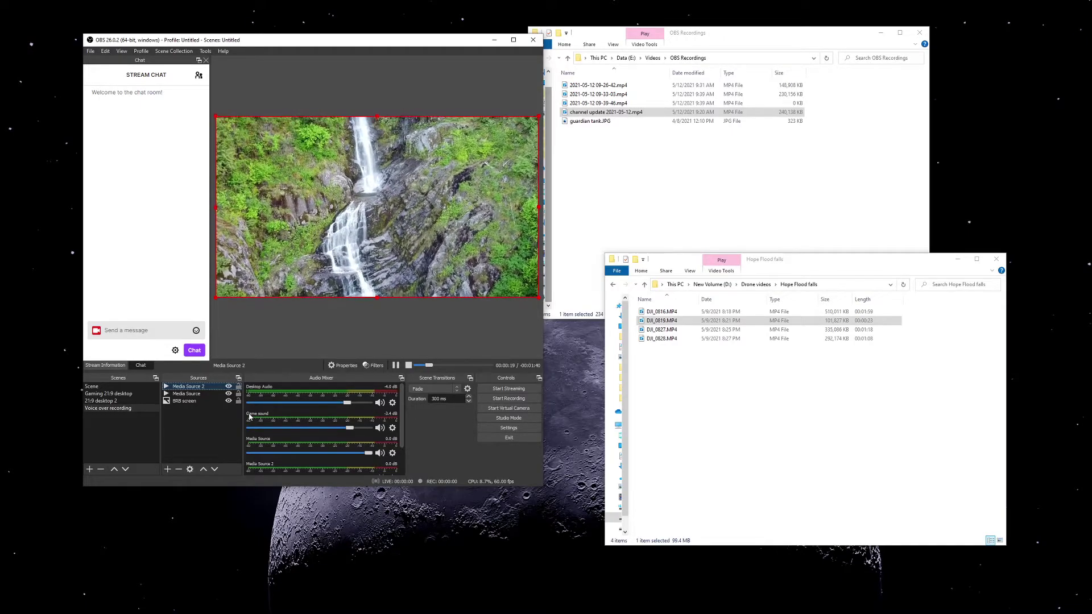
{"action": "left_click", "coordinate": [229, 386]}
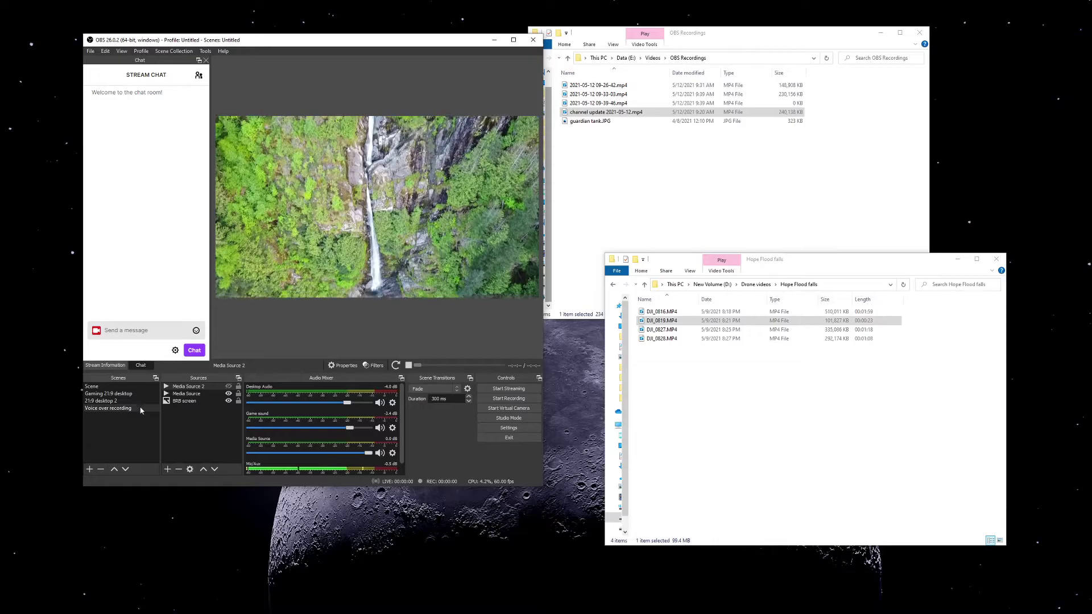
{"action": "left_click", "coordinate": [200, 394]}
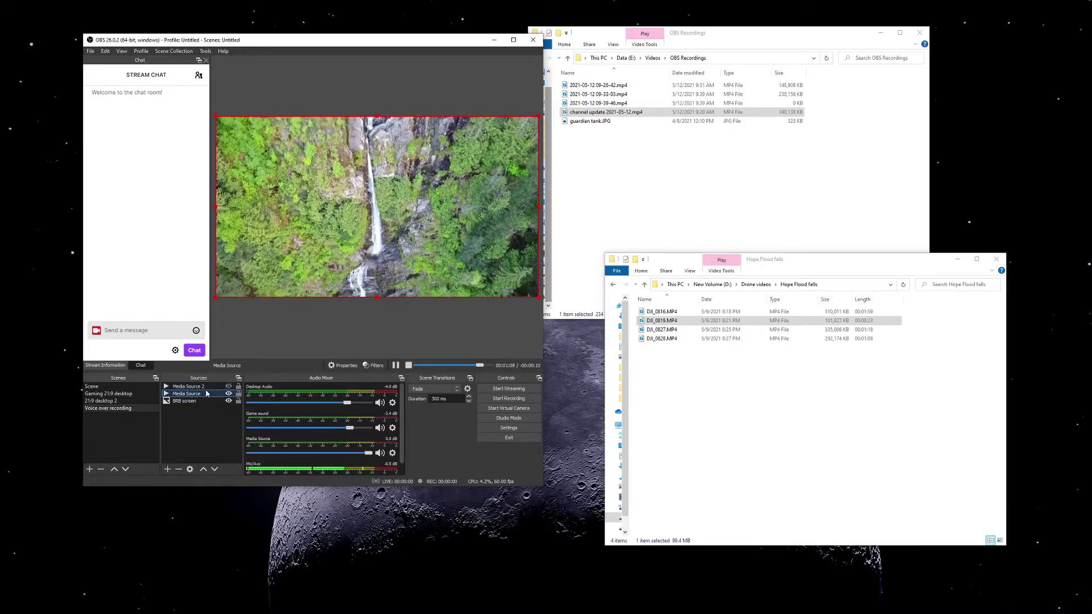
{"action": "left_click", "coordinate": [212, 388]}
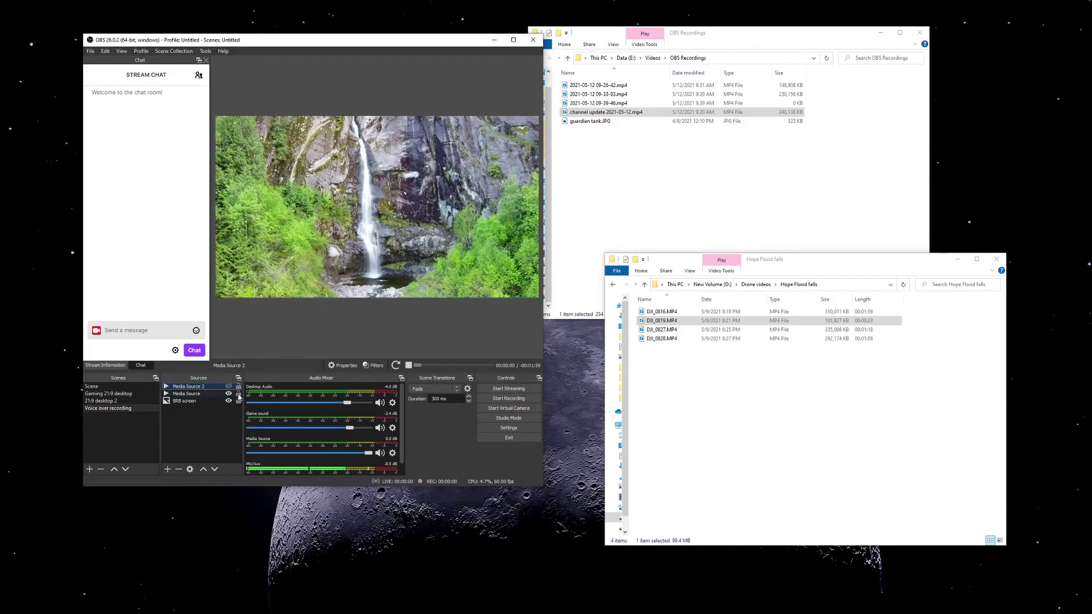
Step: Hide Media Source and BRB screen so the preview goes black, and bring the OBS Recordings folder forward
{"action": "left_click", "coordinate": [229, 386]}
{"action": "left_click", "coordinate": [229, 401]}
{"action": "left_click", "coordinate": [743, 188]}
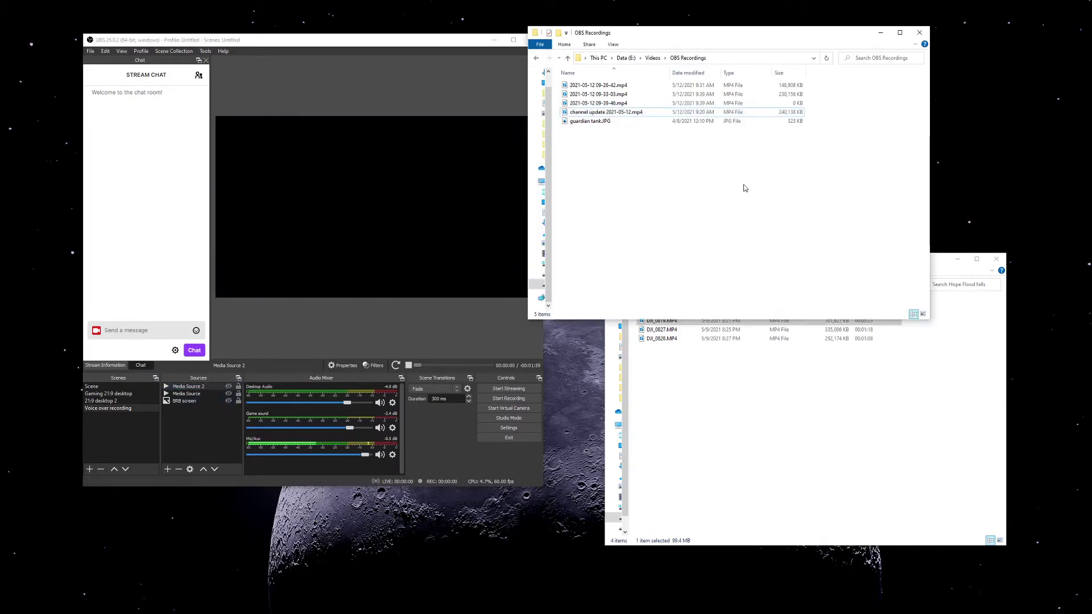